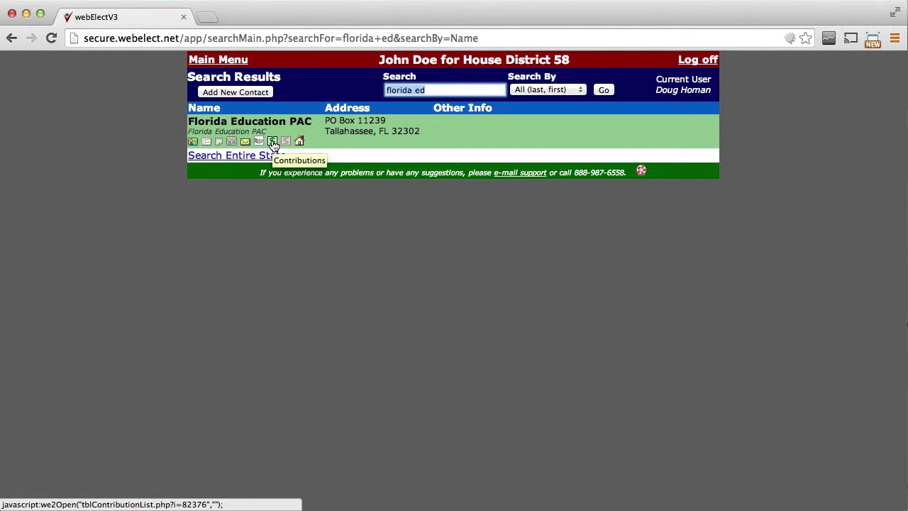
Step: Open a new contribution for Florida Education PAC, then close it unsaved
left_click(273, 142)
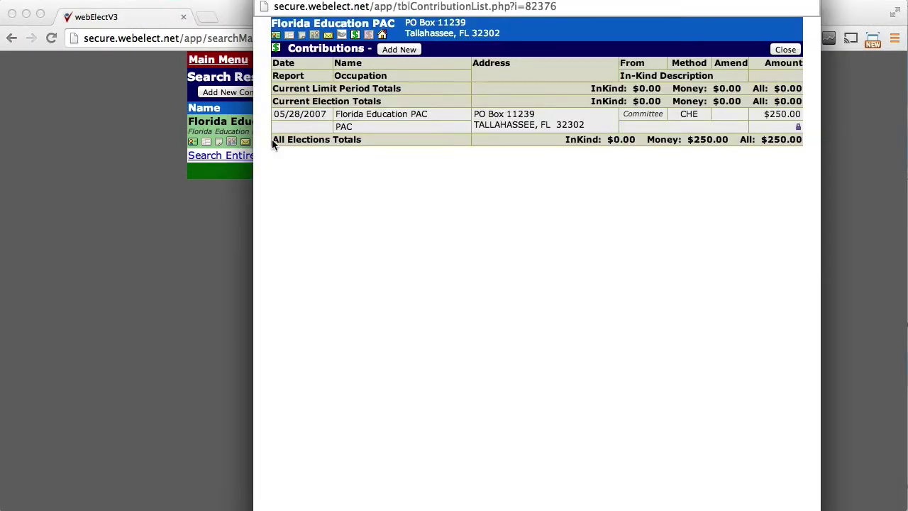
left_click(400, 50)
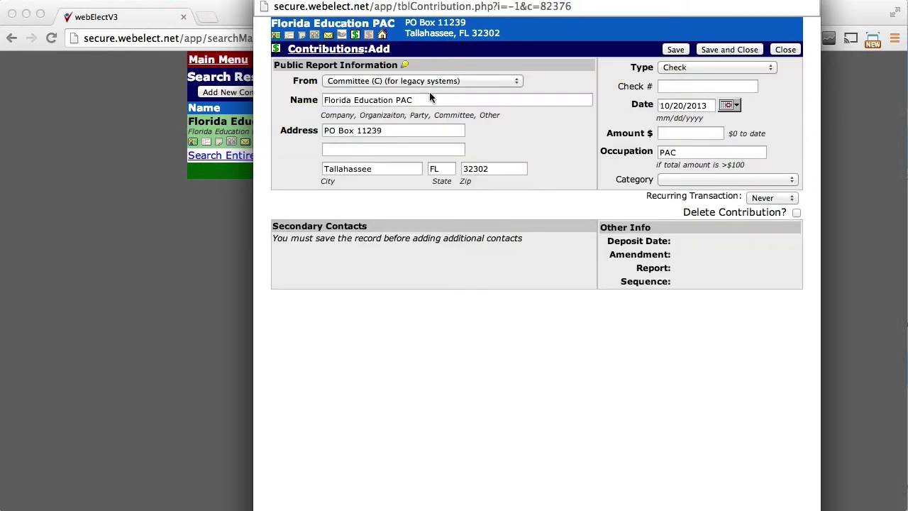
left_click(785, 50)
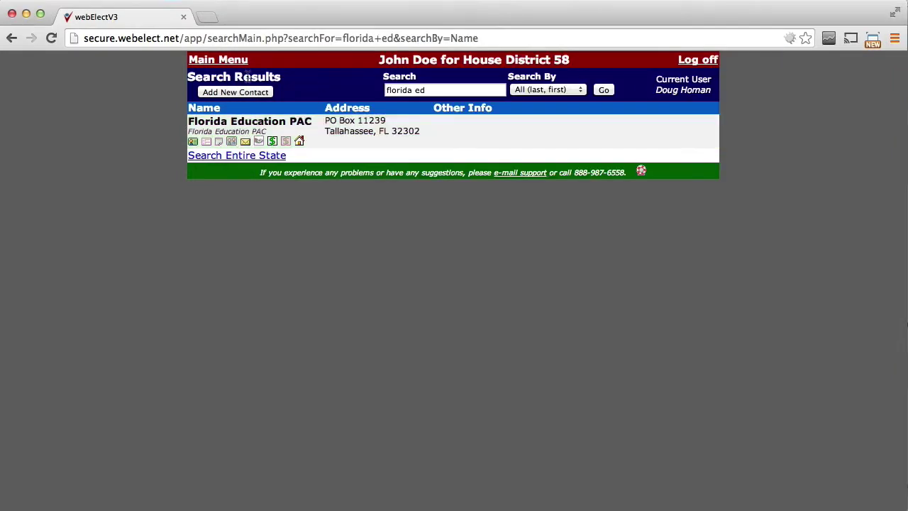
Step: Replace the search text with the voter's last and first name and run the search
left_click_drag(439, 91, 359, 84)
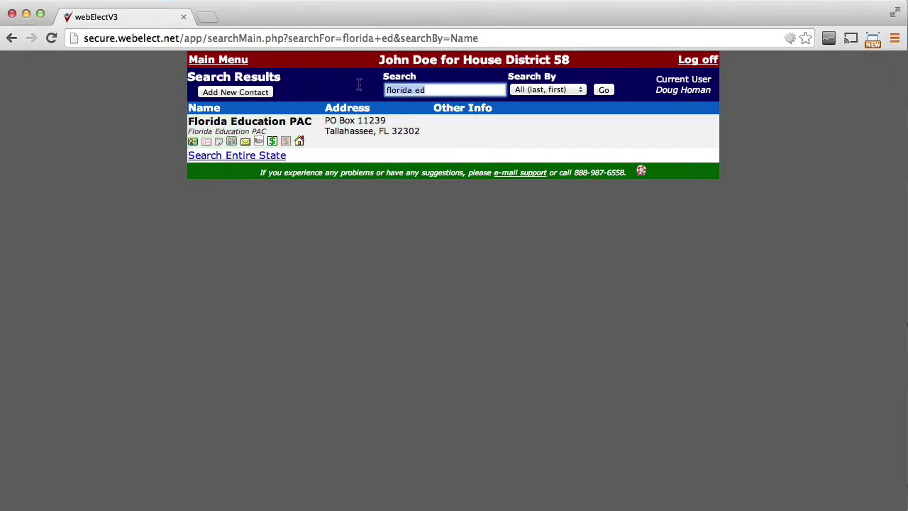
key("Return")
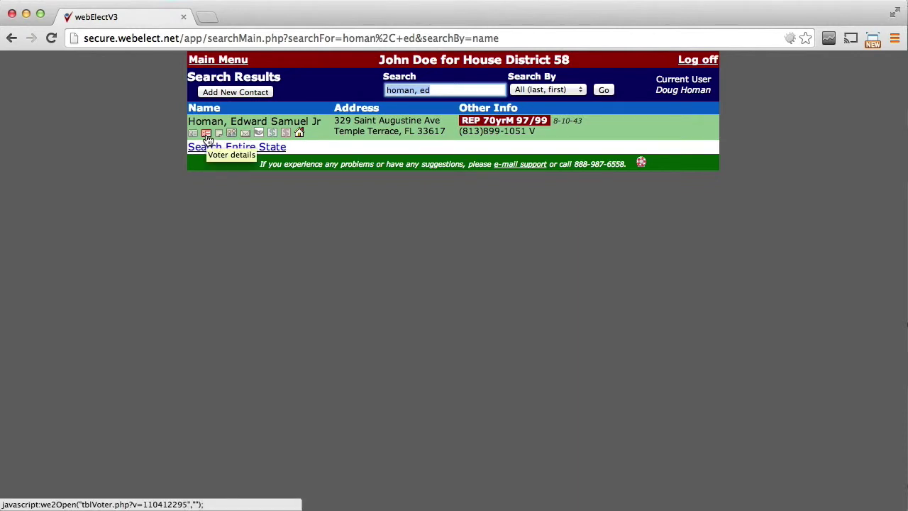
left_click(209, 139)
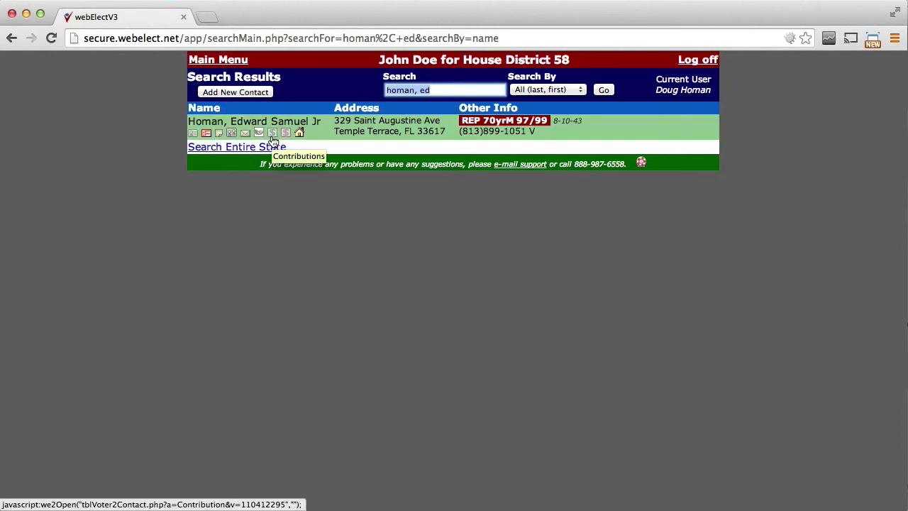
Step: Create a contact from the found voter's record and close the contribution form unsaved
left_click(273, 134)
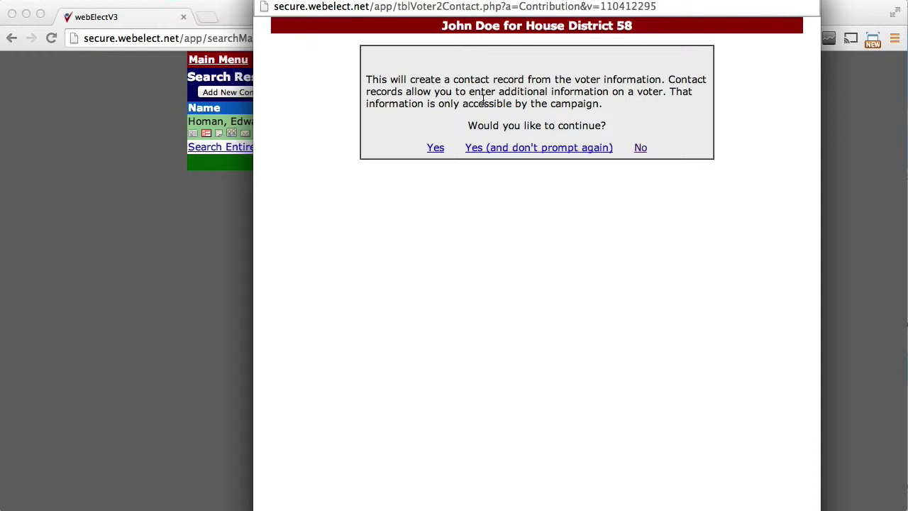
left_click(438, 152)
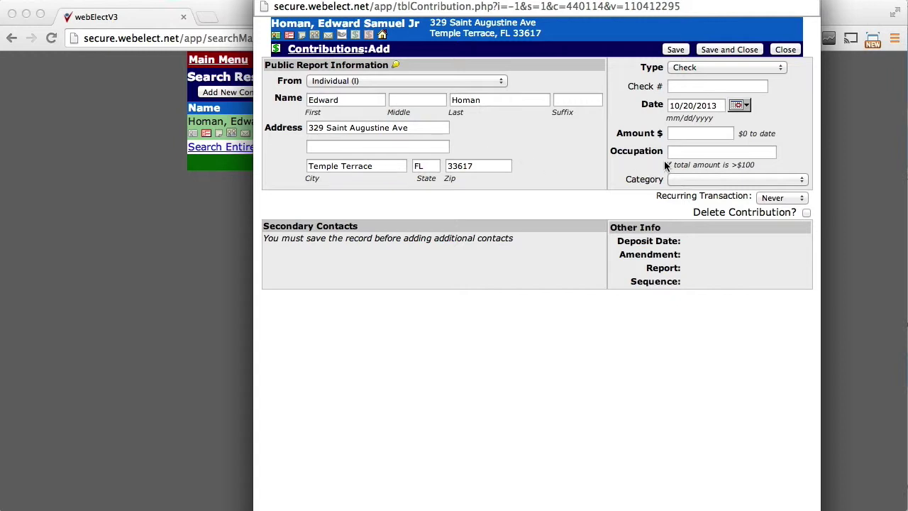
left_click(788, 51)
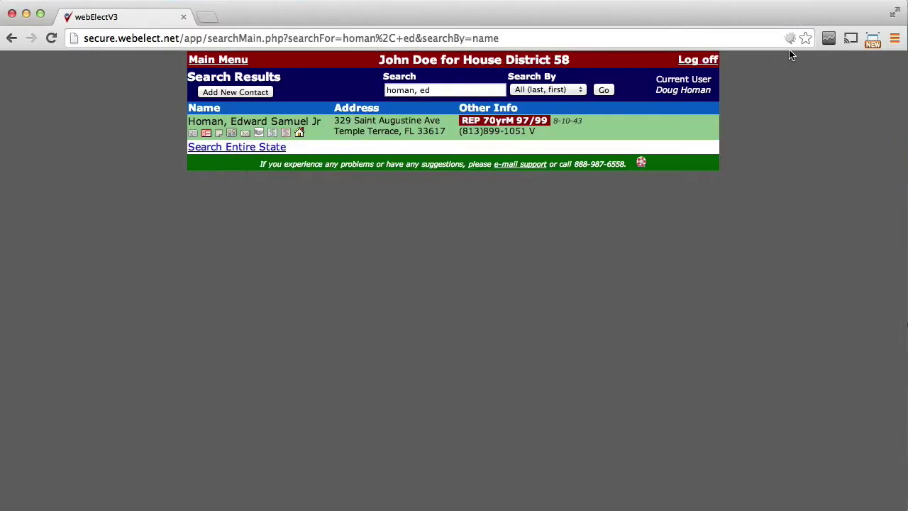
Step: From the main menu, search names for 'beach and sport', which finds no matching records
left_click(228, 63)
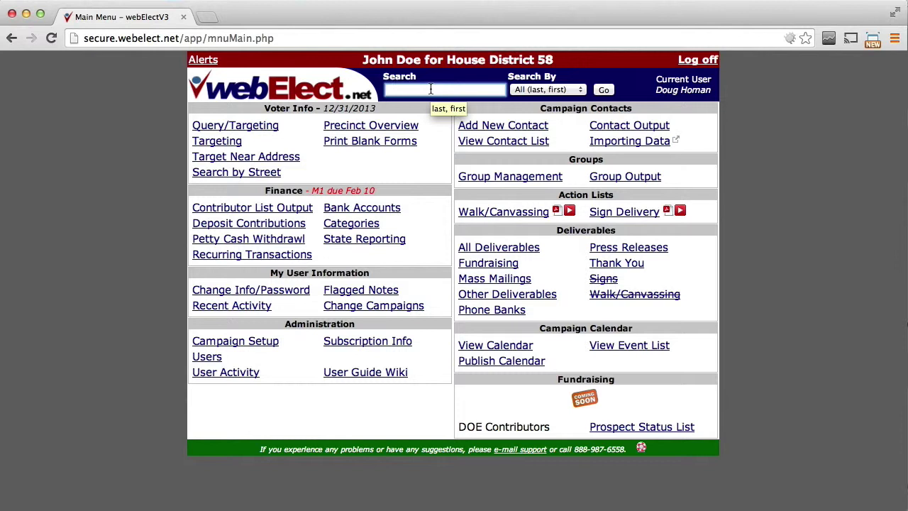
type("beach spo")
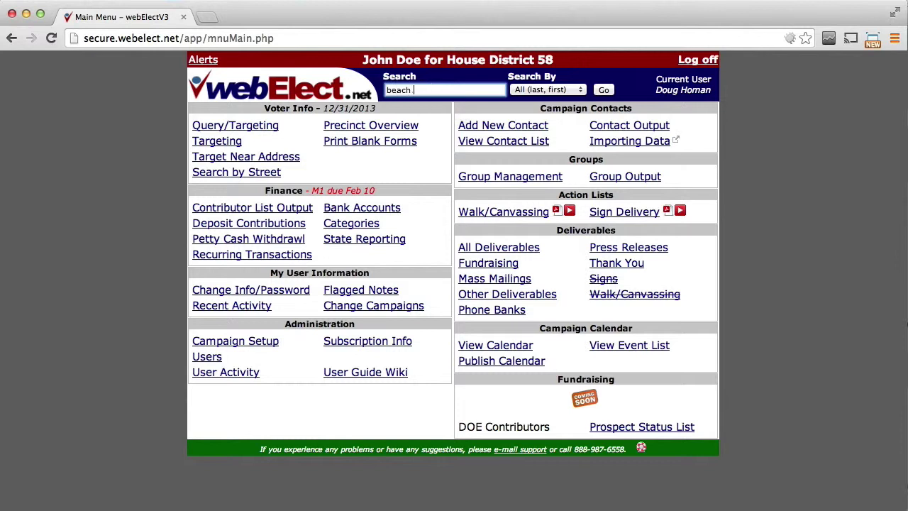
type("rt")
key("BackSpace")
key("BackSpace")
key("BackSpace")
key("BackSpace")
key("BackSpace")
key("BackSpace")
type("ed")
key("BackSpace")
key("BackSpace")
type("and sport")
key("Return")
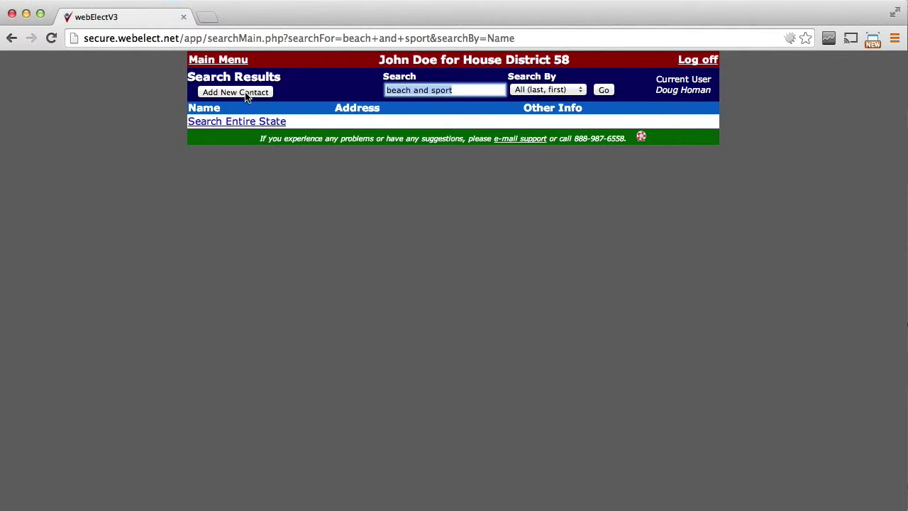
Step: Create a Beach and Sport contact with its work street address and Brandon, FL location, and save
left_click(246, 96)
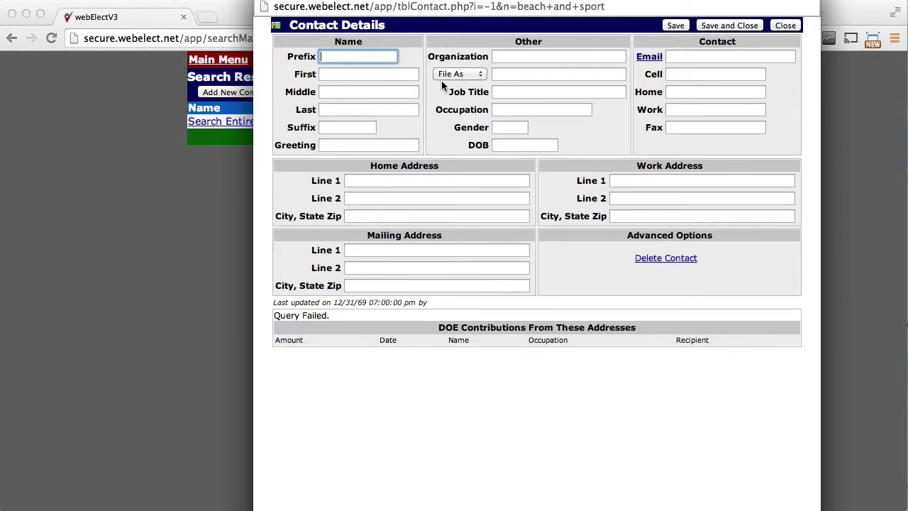
left_click(505, 61)
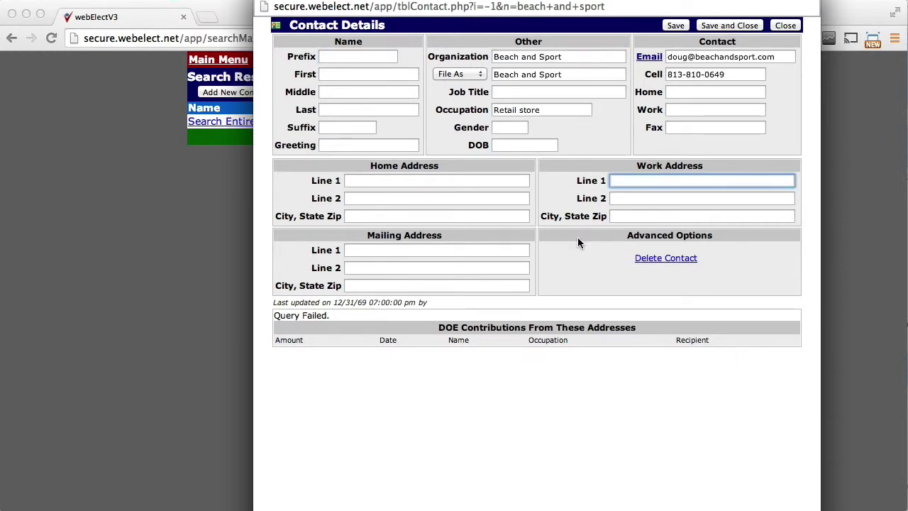
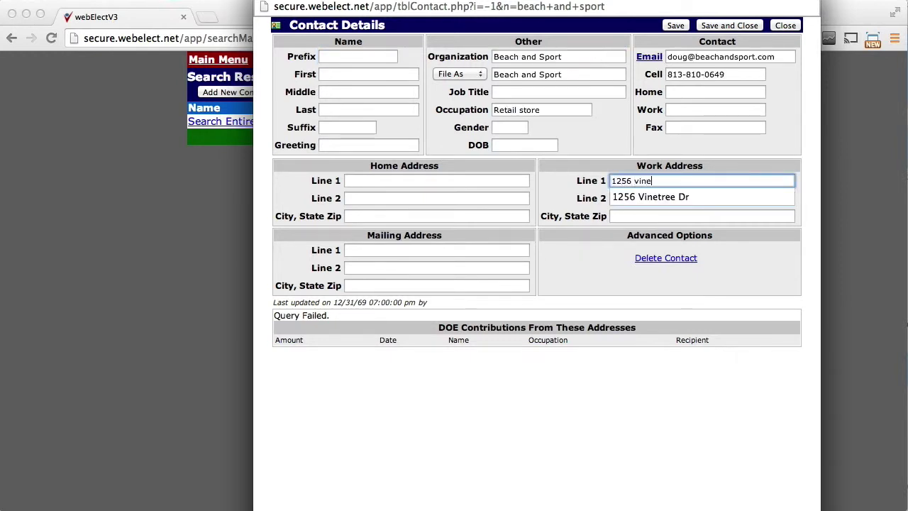
key("Tab")
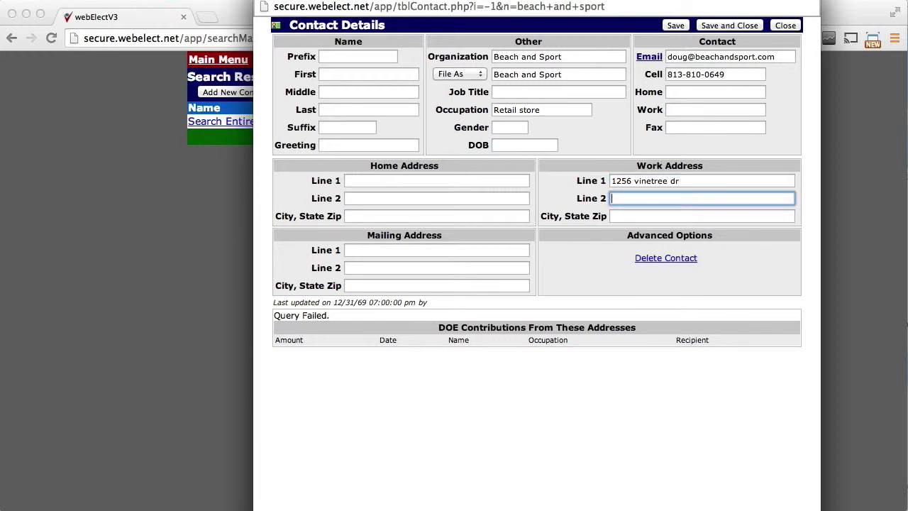
key("Tab")
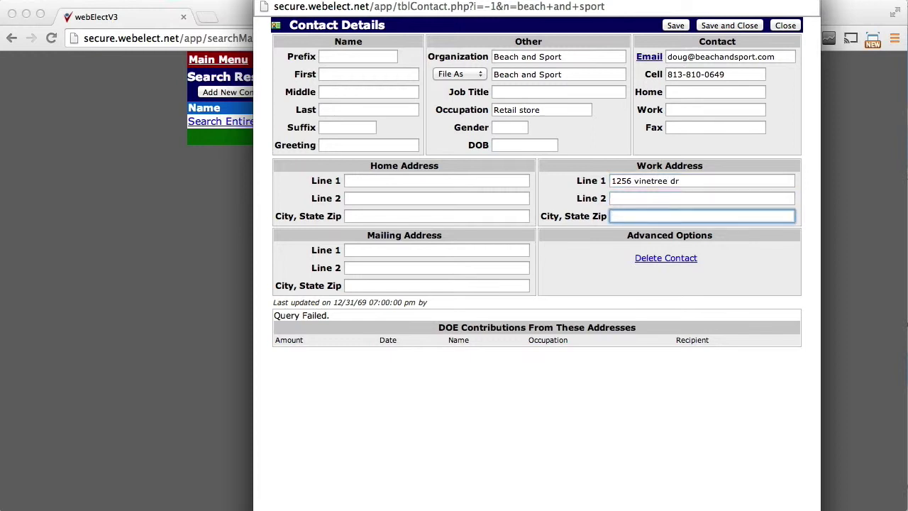
type("brandon, fl")
left_click(676, 26)
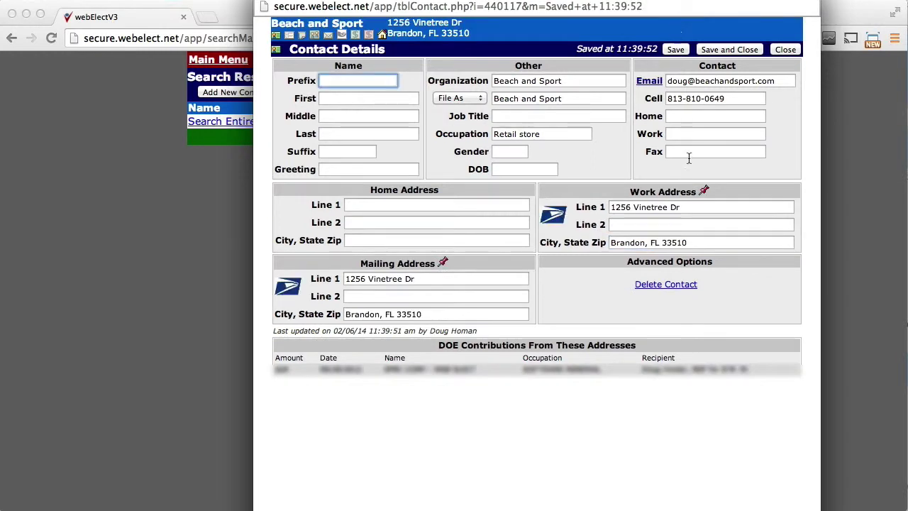
mouse_move(553, 219)
Step: Start a Beach and Sport contribution with check number 1234 and amount $50
left_click(356, 36)
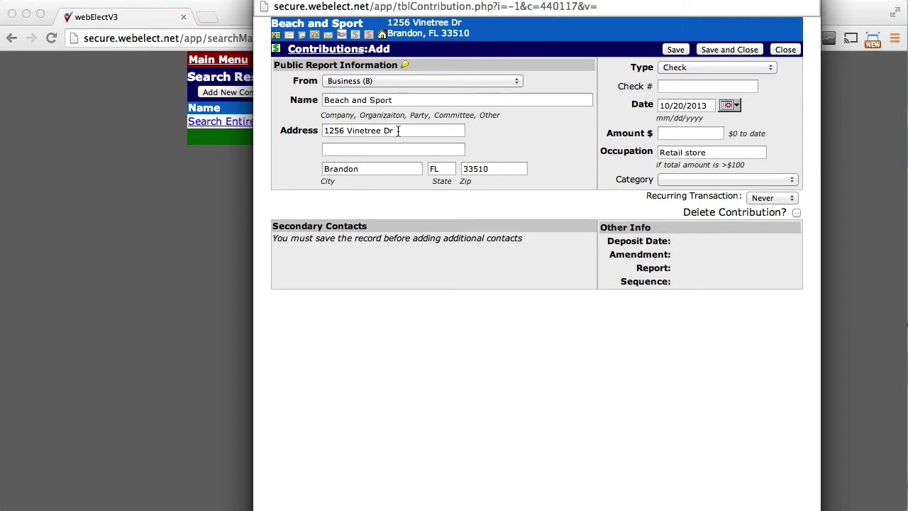
left_click_drag(398, 130, 321, 129)
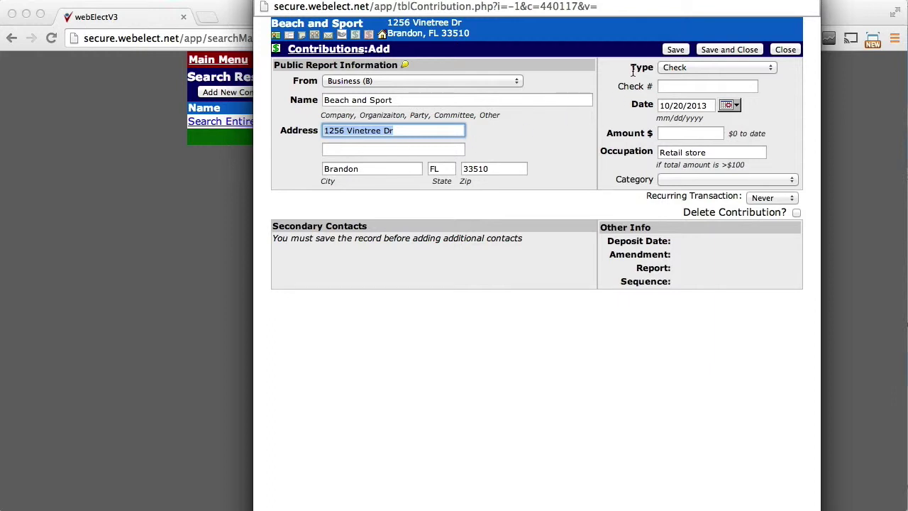
left_click_drag(630, 67, 653, 68)
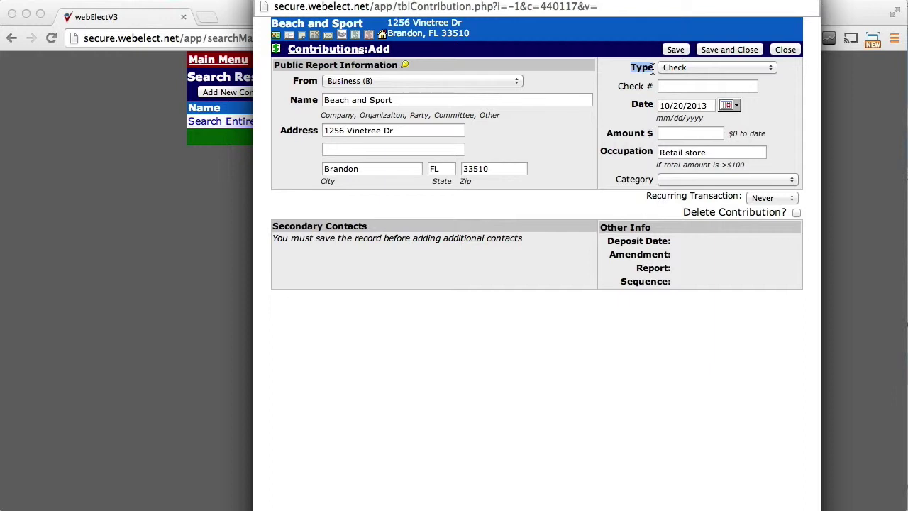
left_click(683, 87)
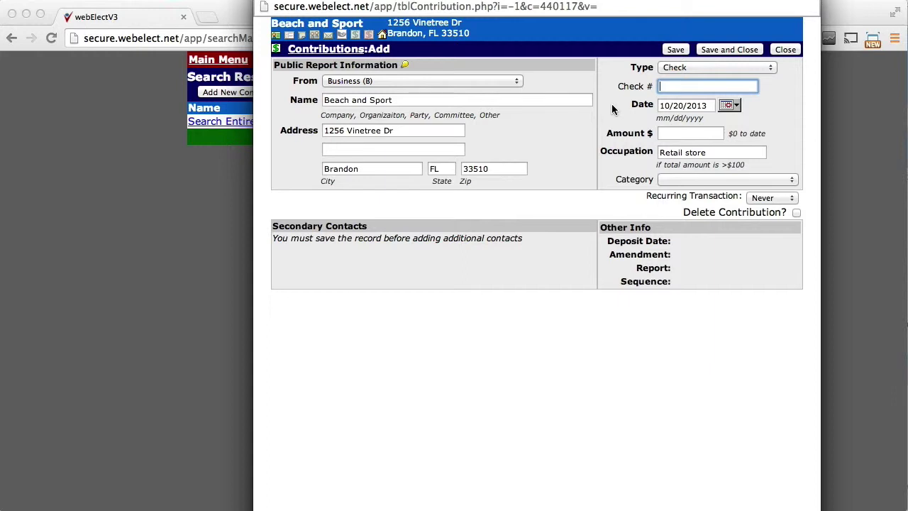
type("1234")
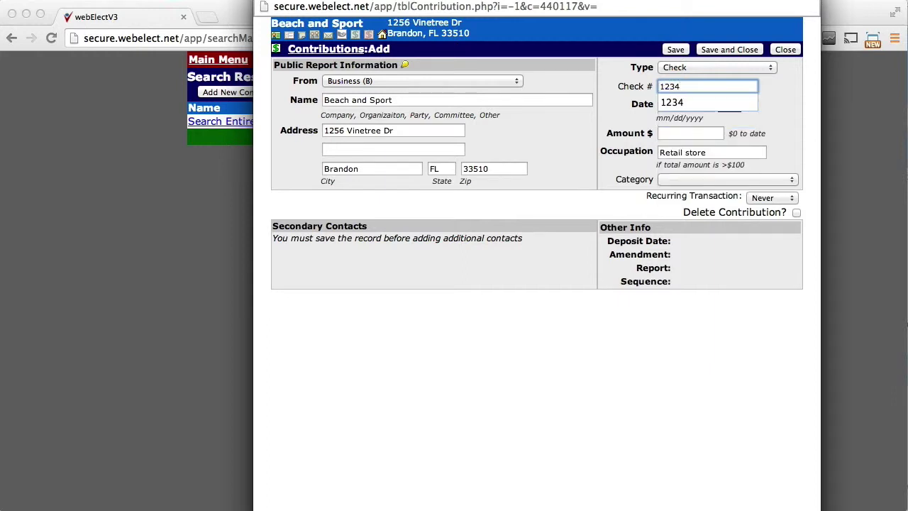
key("Tab")
key("Tab")
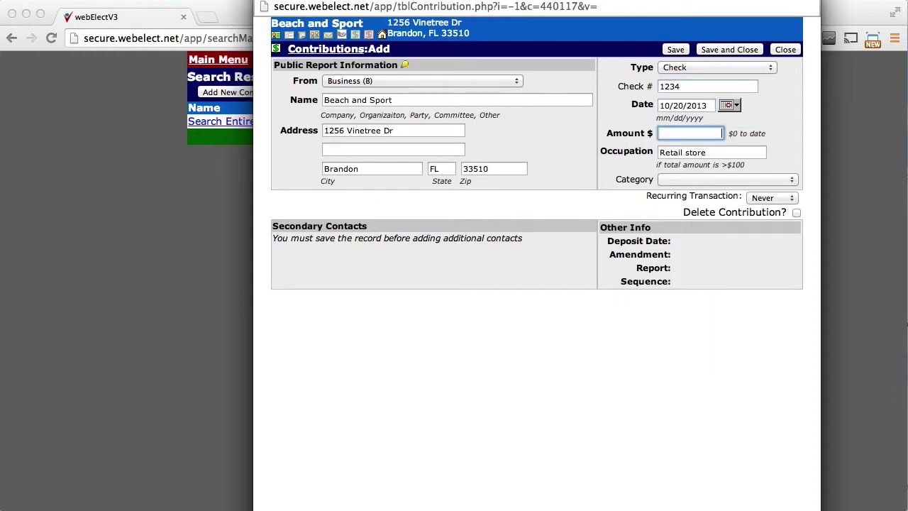
type("50")
key("Tab")
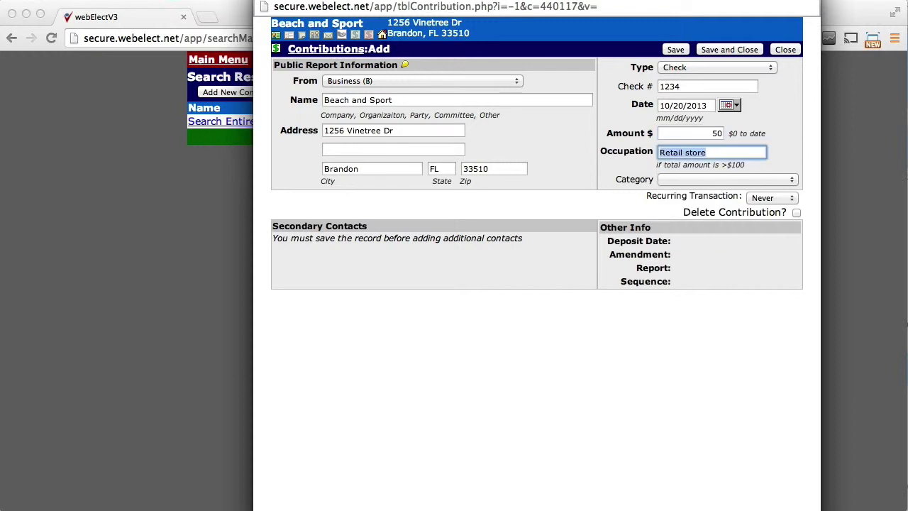
key("Tab")
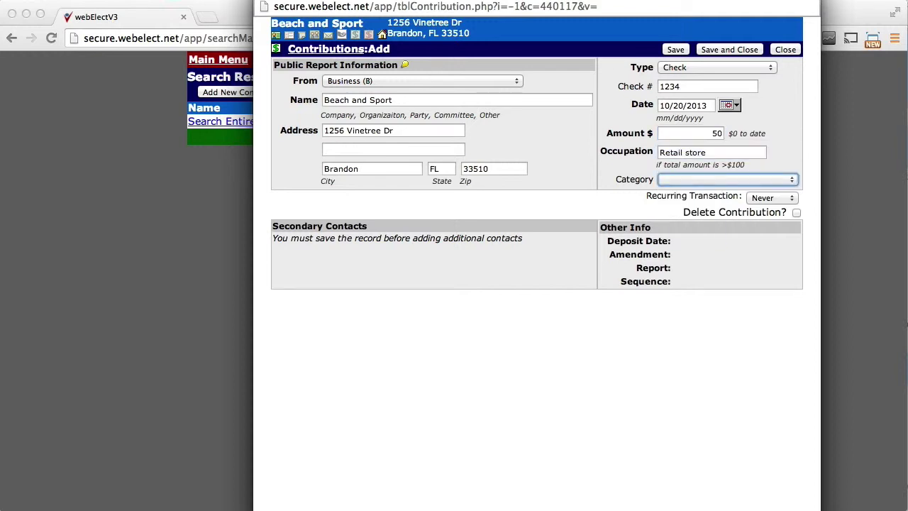
Step: File the contribution under Fundraisers:Barbecue – 7/4 and save it
left_click_drag(616, 183, 653, 181)
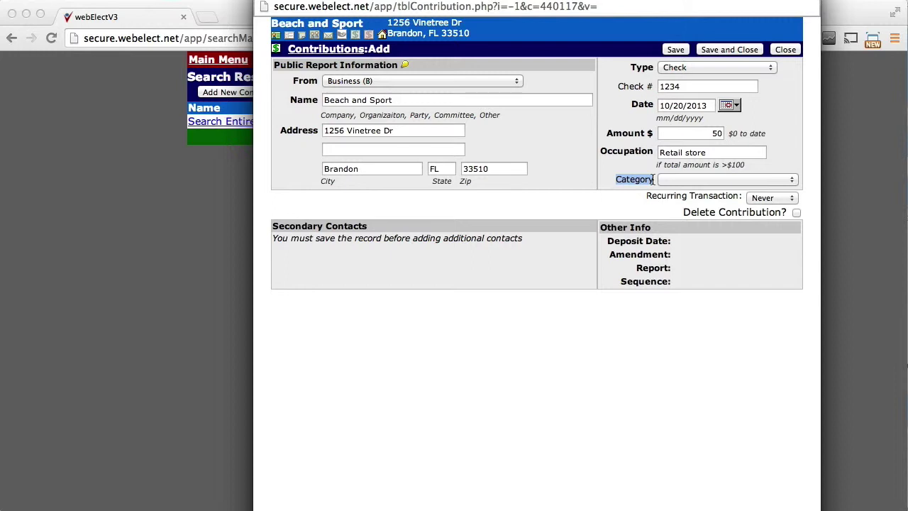
left_click(687, 183)
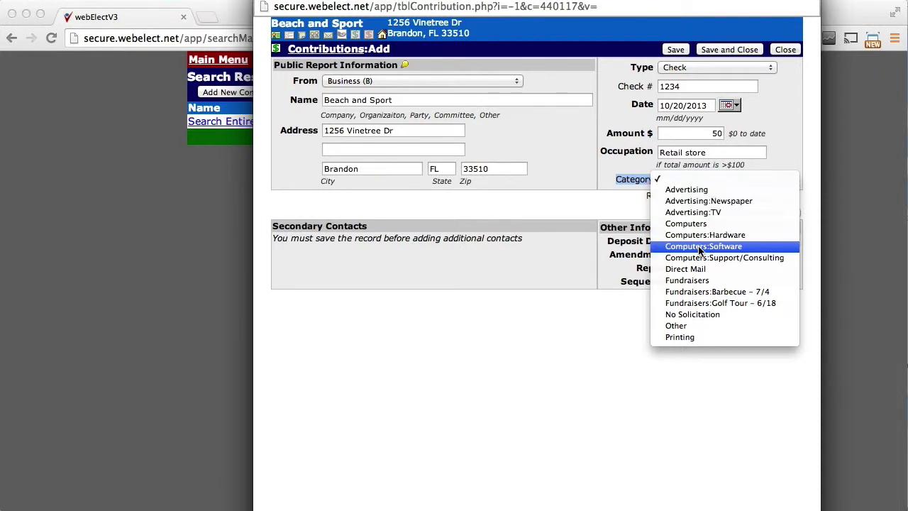
left_click(704, 291)
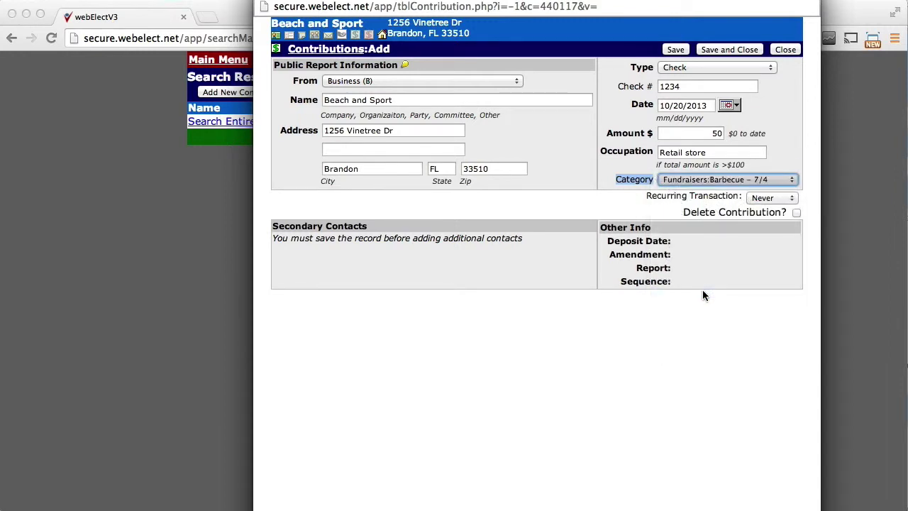
left_click(677, 50)
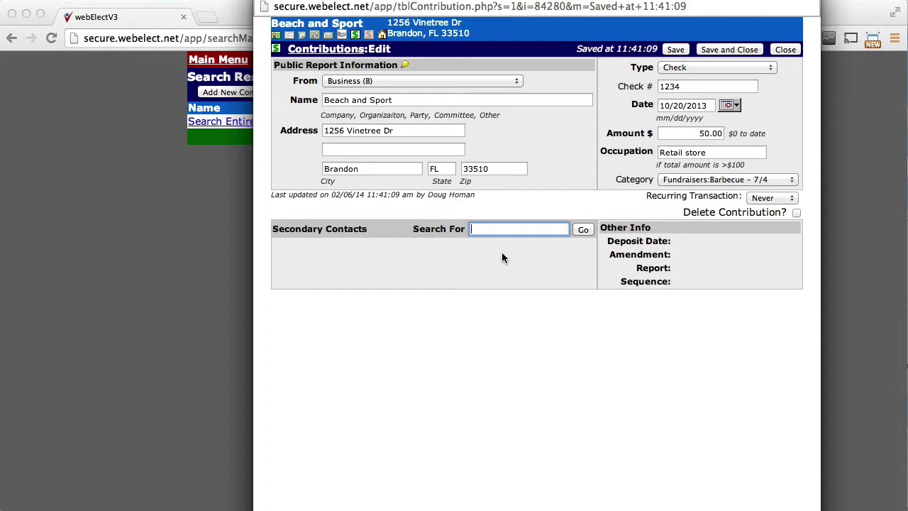
Step: Search secondary contacts by last name and add the EMRI contact
type("homan,")
key("Return")
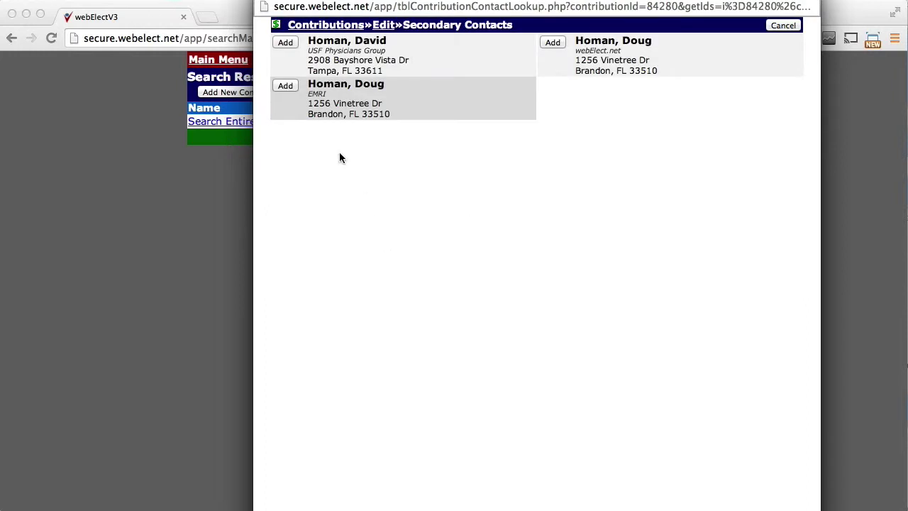
left_click(286, 86)
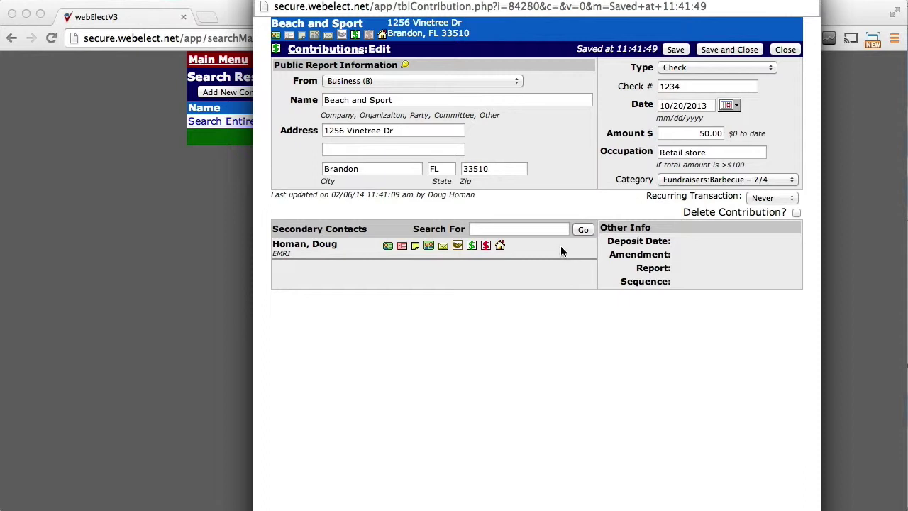
Step: Add a Thank You : General Reply deliverable for Beach and Sport, then close the deliverables page
left_click(329, 35)
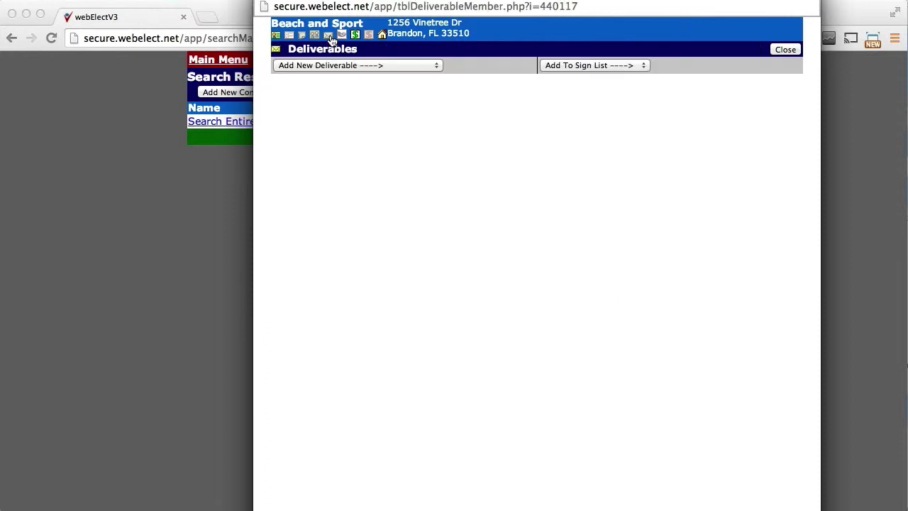
left_click(369, 65)
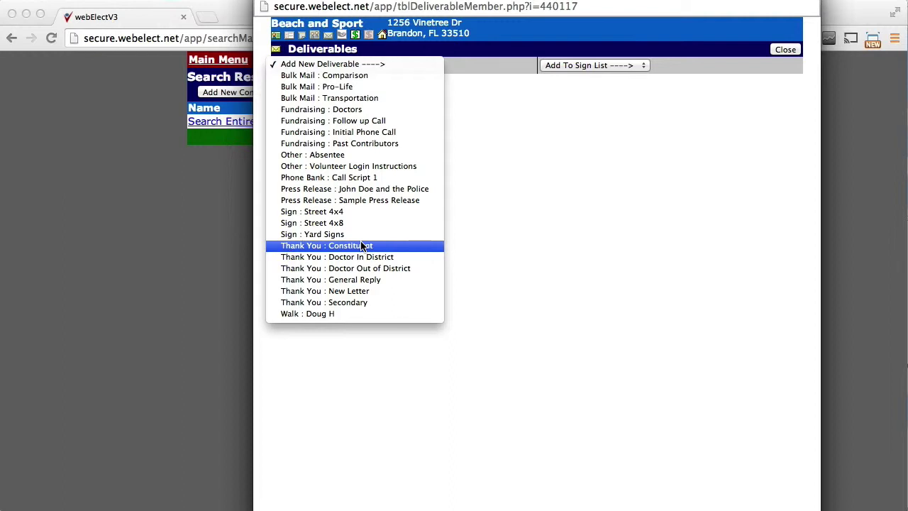
left_click(356, 281)
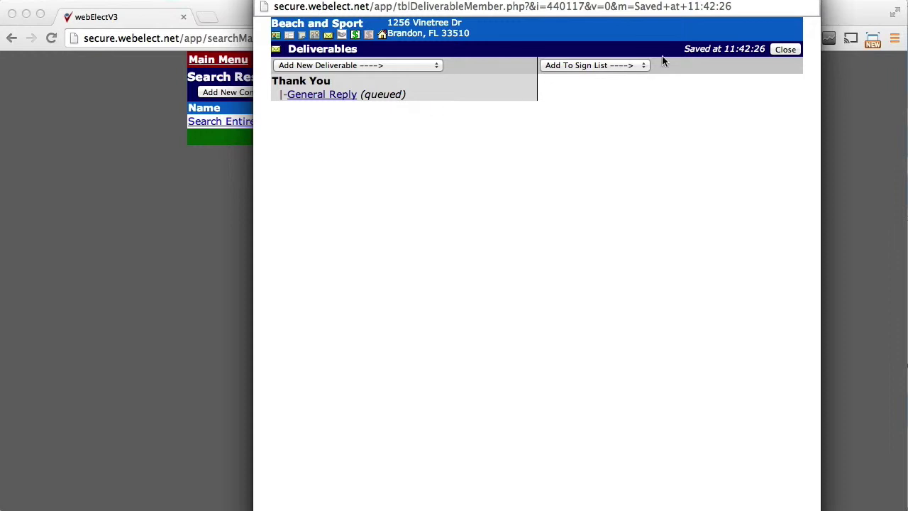
left_click(793, 53)
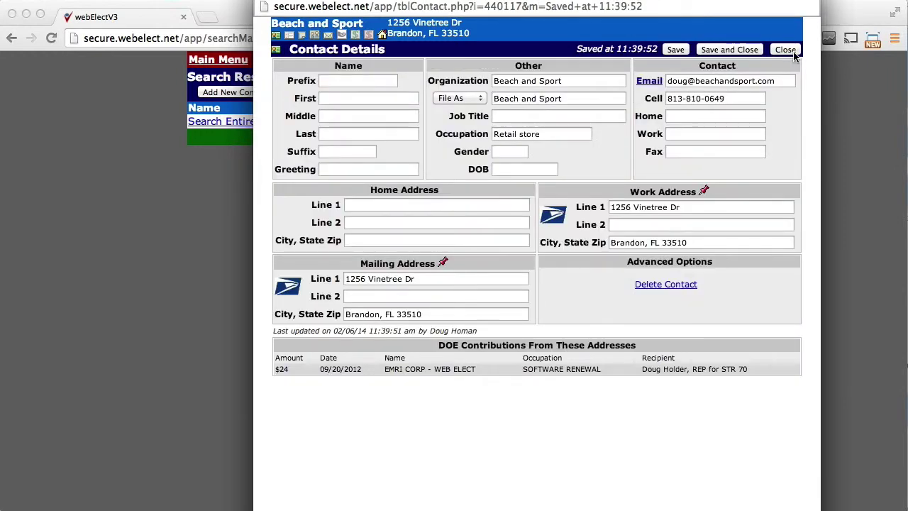
Step: Deposit the three pending checks totalling $150 into Checking 2014, skipping the slip printout
left_click(792, 52)
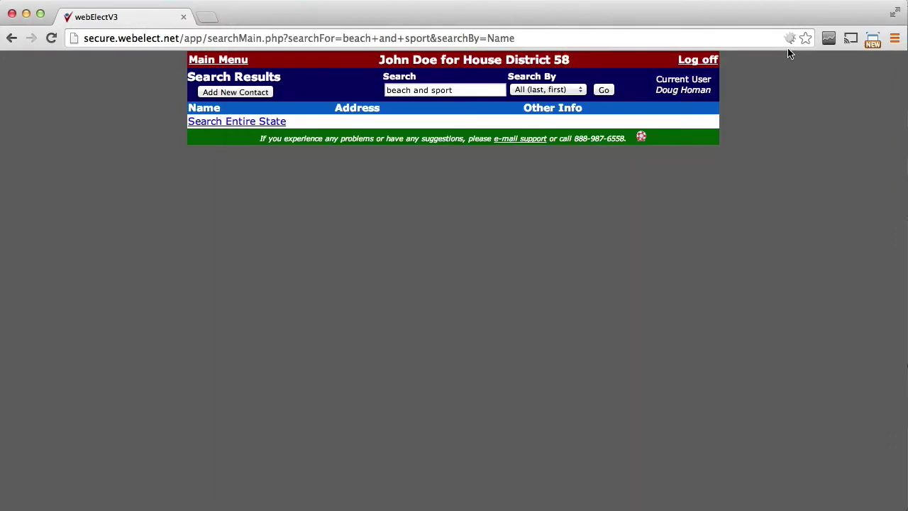
left_click(235, 63)
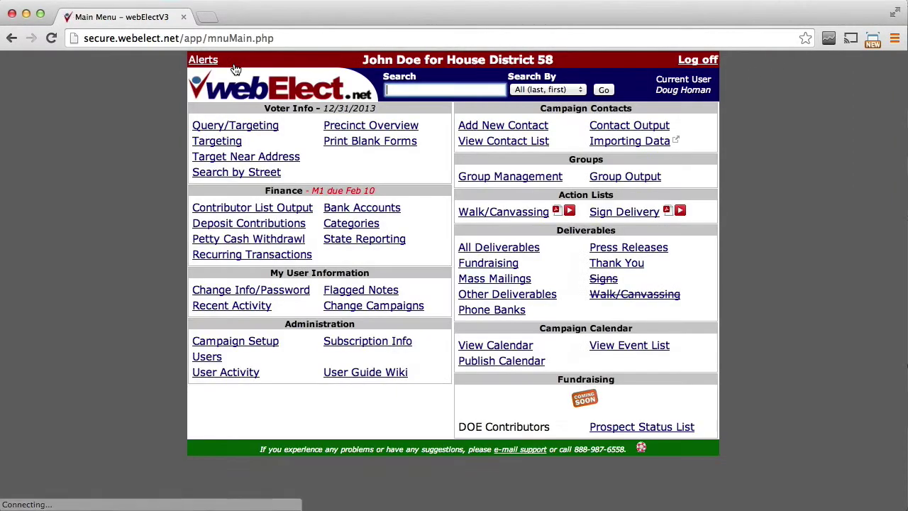
left_click(270, 228)
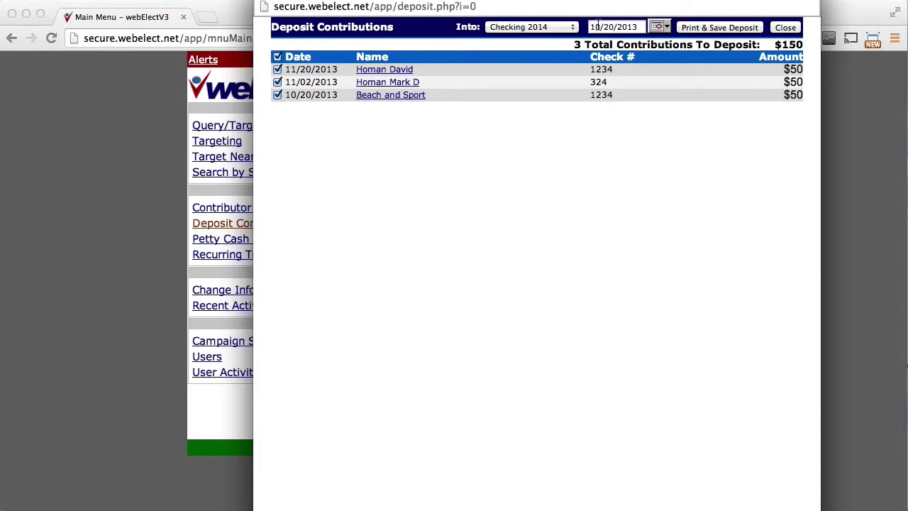
left_click(575, 28)
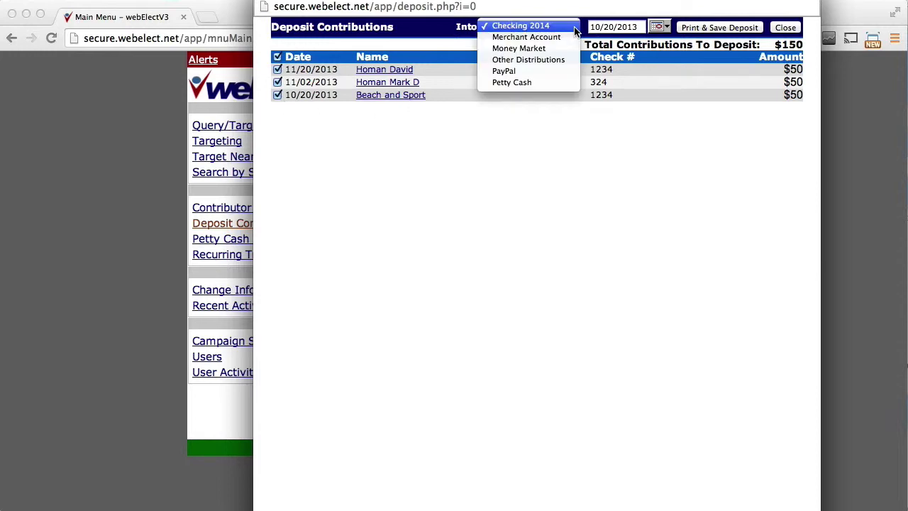
left_click(568, 26)
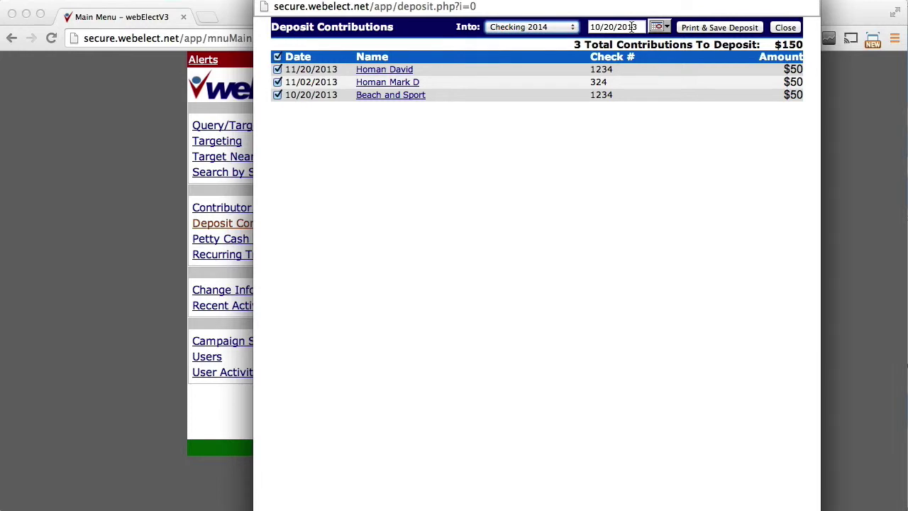
left_click(696, 29)
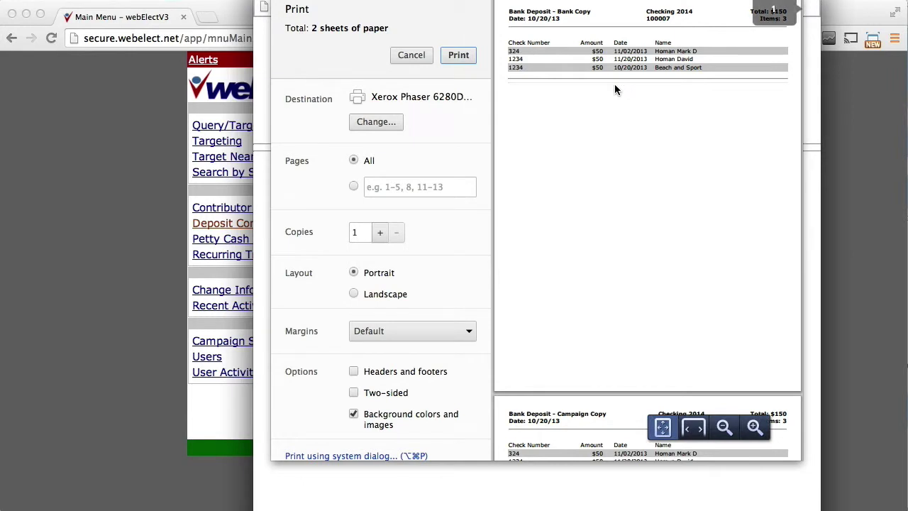
left_click(420, 60)
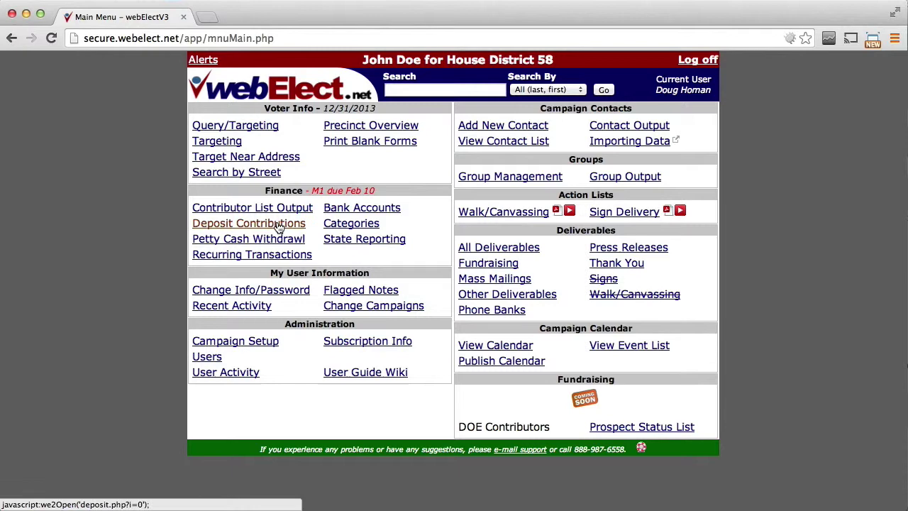
left_click(279, 224)
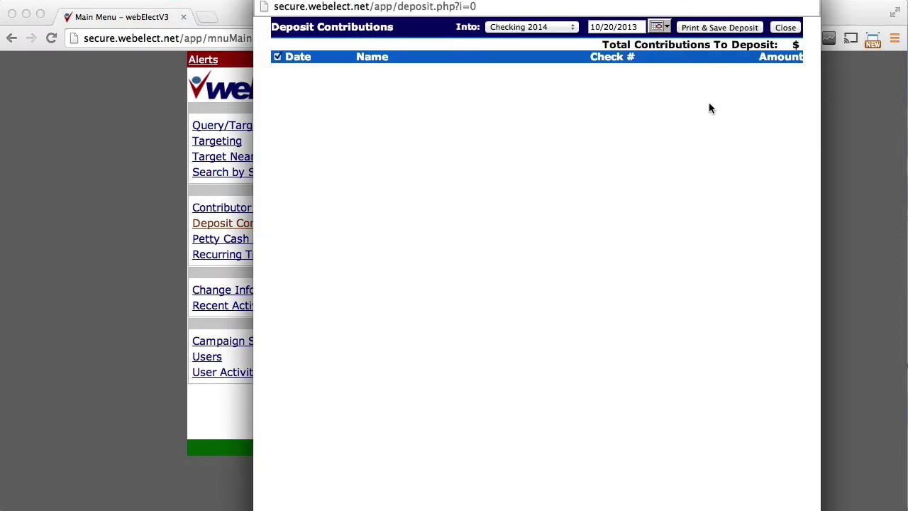
left_click(785, 27)
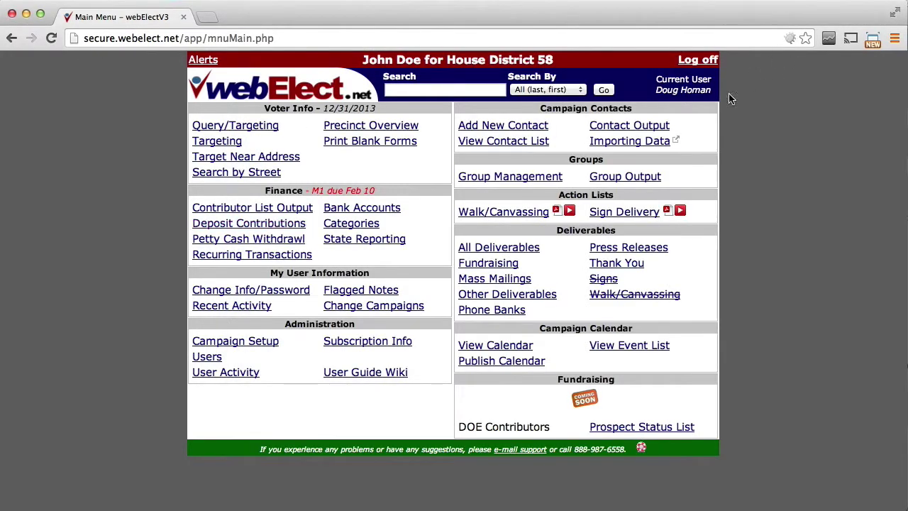
left_click(381, 210)
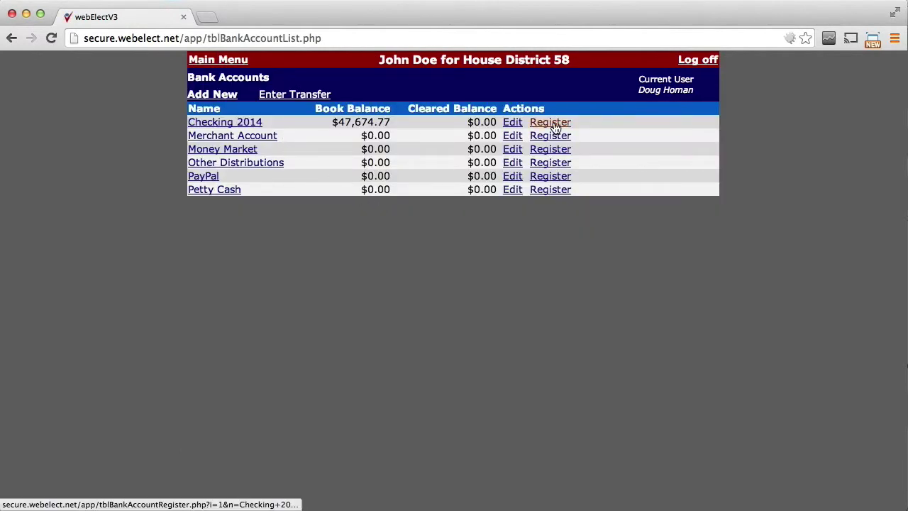
left_click(550, 122)
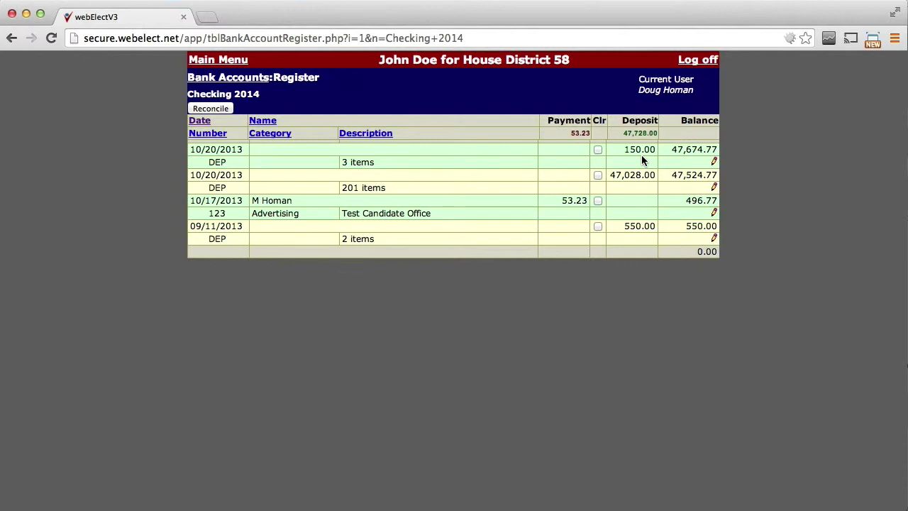
left_click(229, 61)
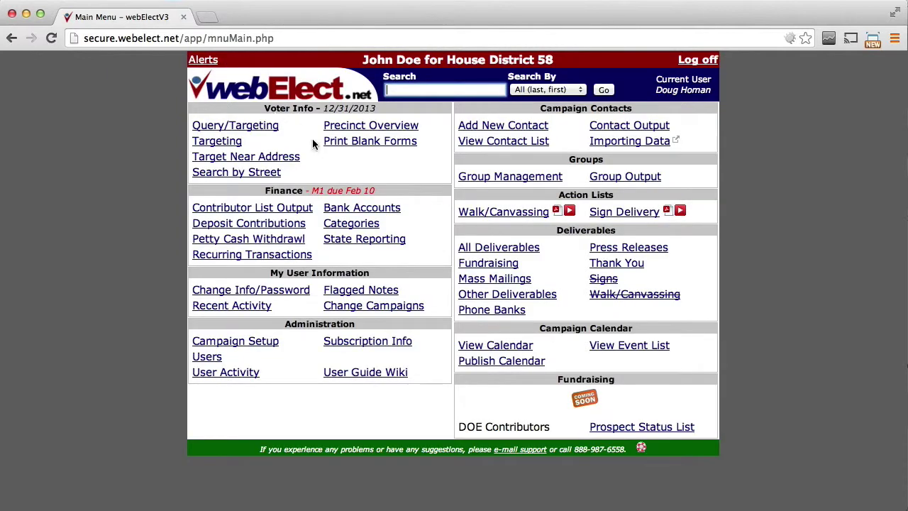
Step: Search 'office dep' and add a new expense from Office Depot's expenses list
left_click(405, 89)
type("office dep")
key("Return")
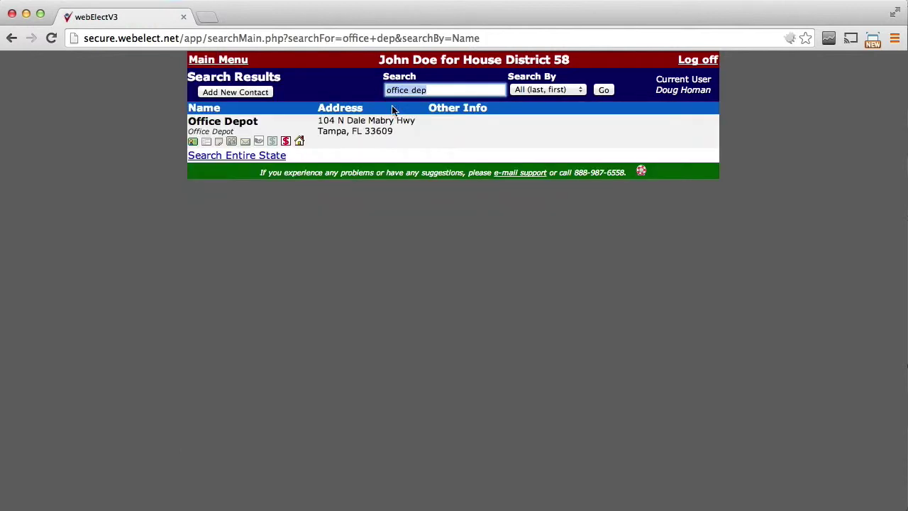
left_click(286, 142)
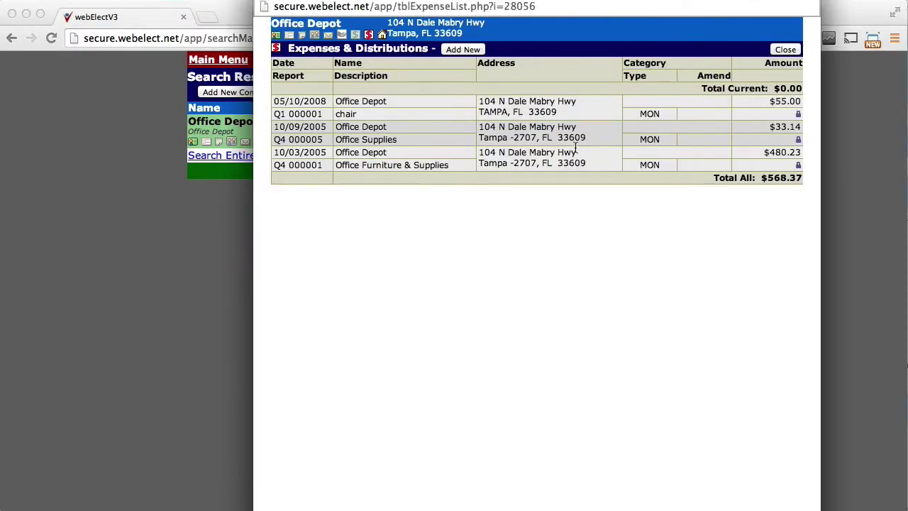
left_click(458, 51)
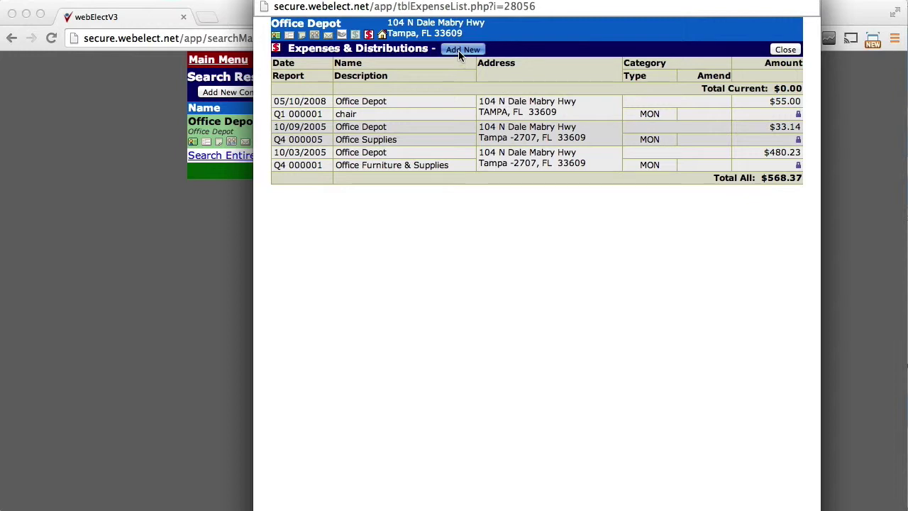